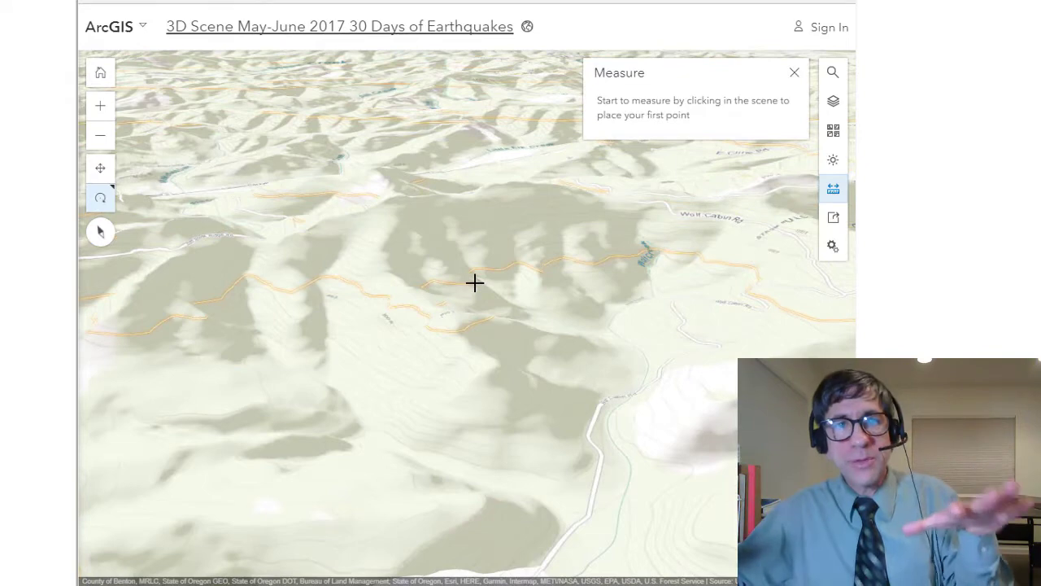
# Try initial measurement points on the hillside terrain, tilting the view between attempts
pyautogui.click(475, 282)
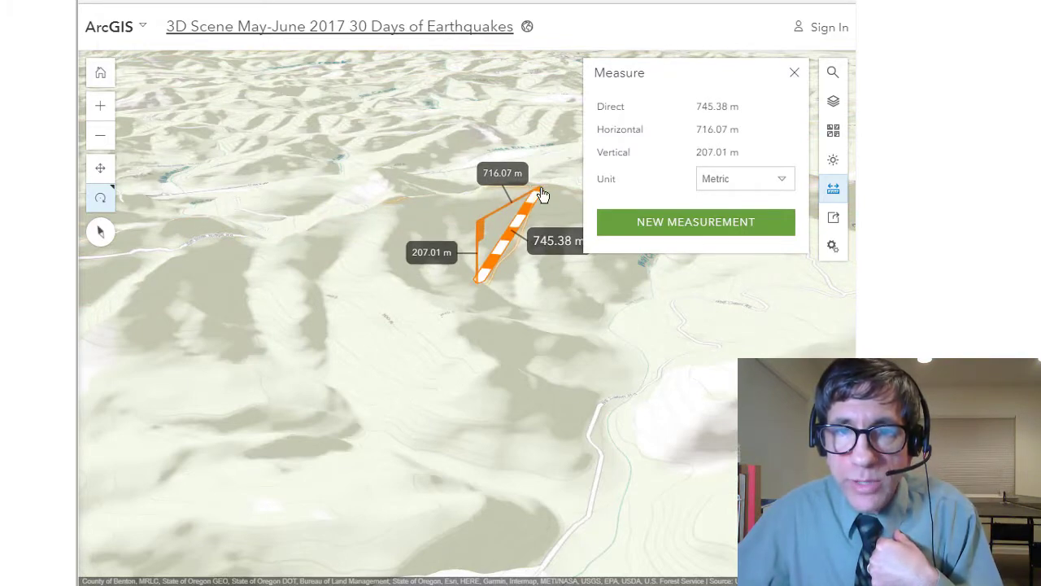
pyautogui.moveTo(318, 320); pyautogui.dragTo(287, 305)
pyautogui.click(393, 286)
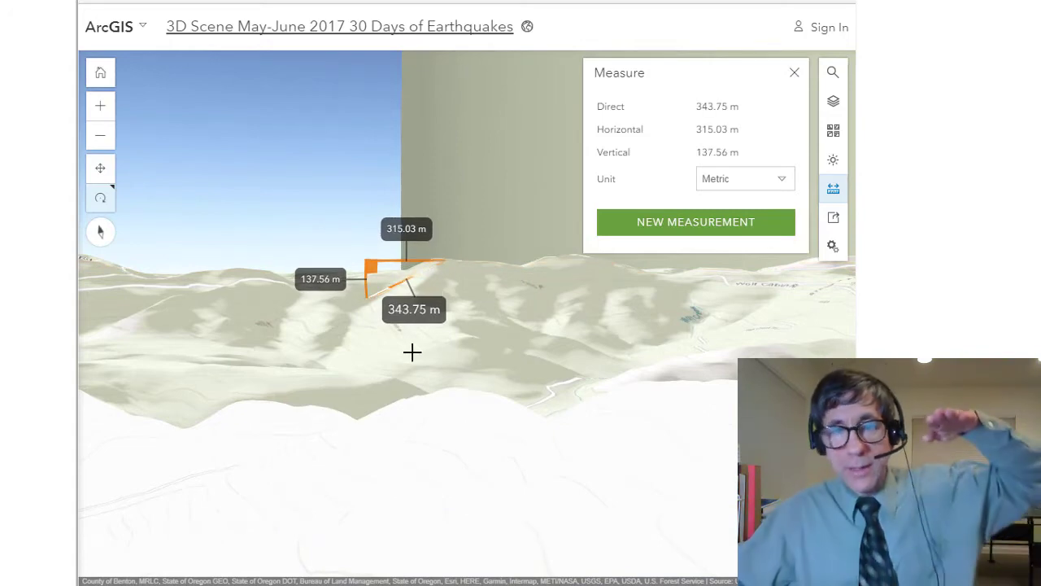
pyautogui.moveTo(374, 393); pyautogui.dragTo(332, 413)
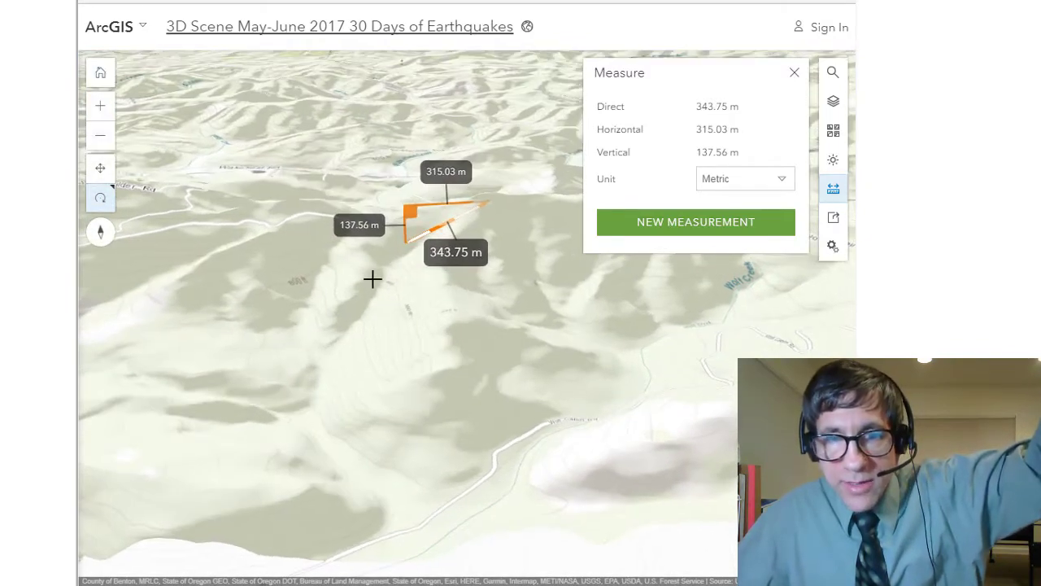
# Measure up the slope: 766.72 m direct, 751.21 m horizontal, 153.45 m vertical
pyautogui.click(527, 301)
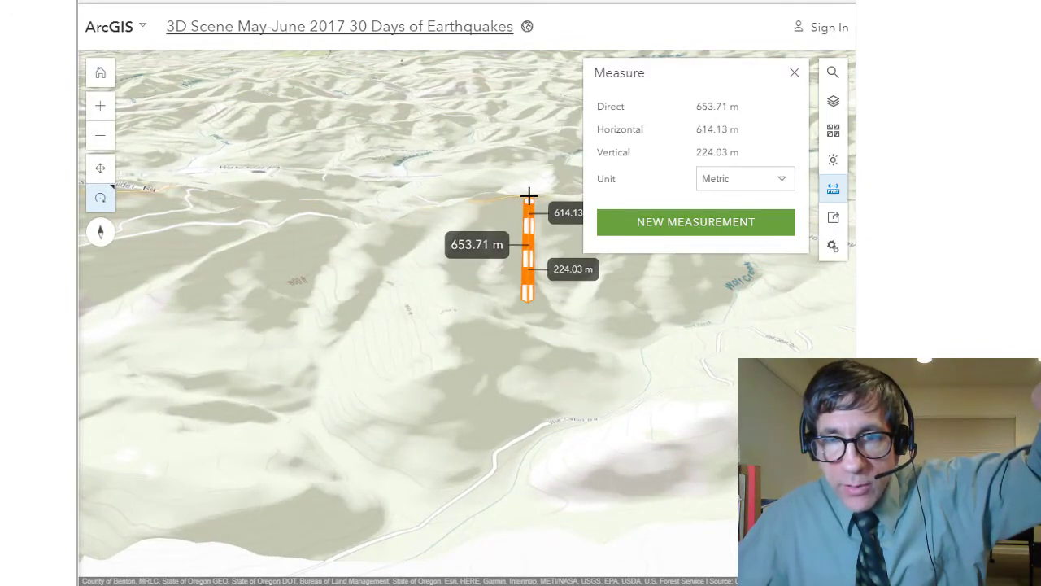
pyautogui.click(404, 214)
pyautogui.moveTo(152, 203); pyautogui.dragTo(232, 297)
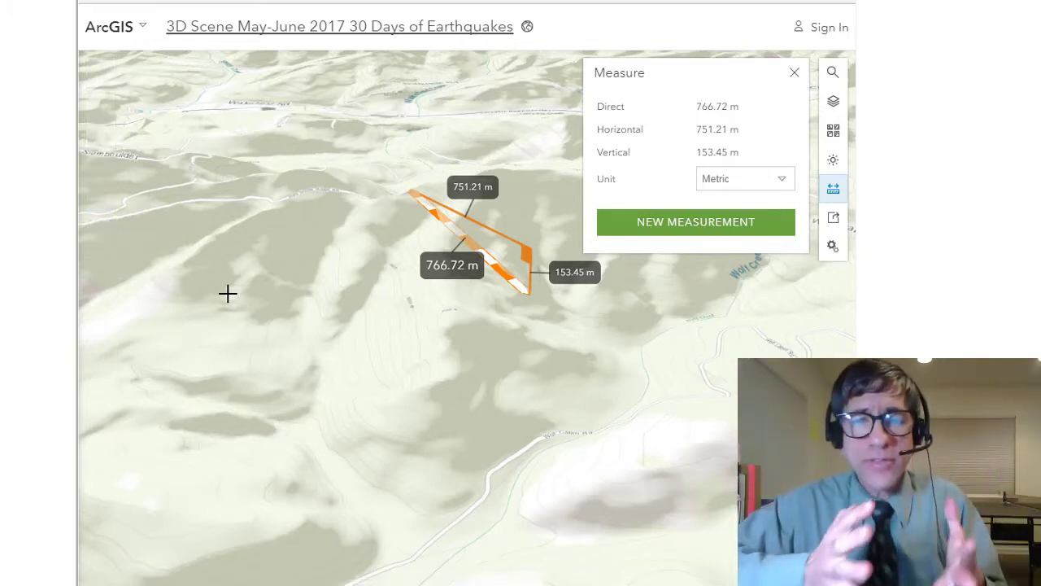
# Zoom out and begin a long measurement across the coastal region
pyautogui.scroll(-5, 261, 295)
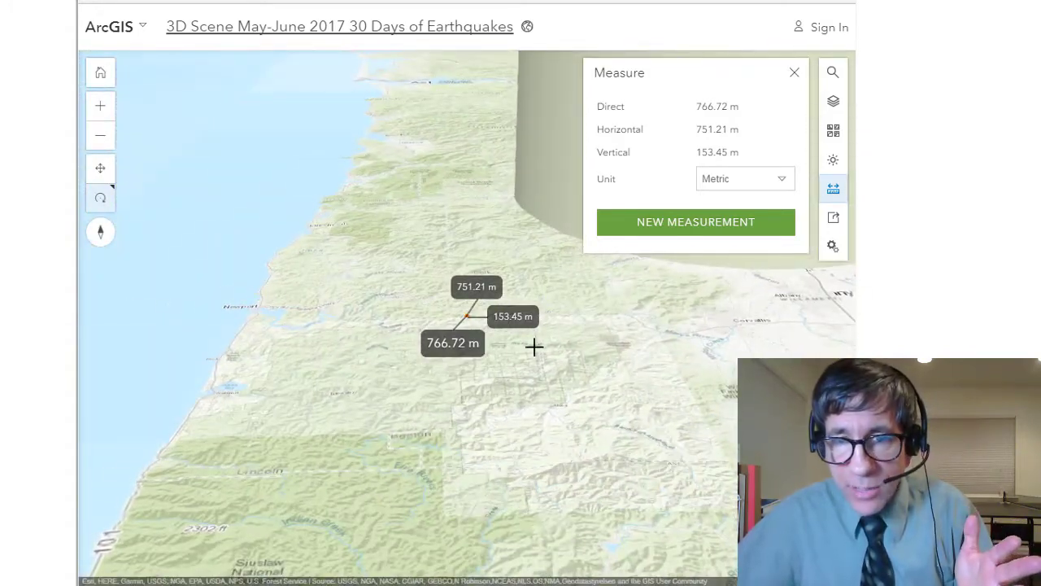
pyautogui.click(637, 317)
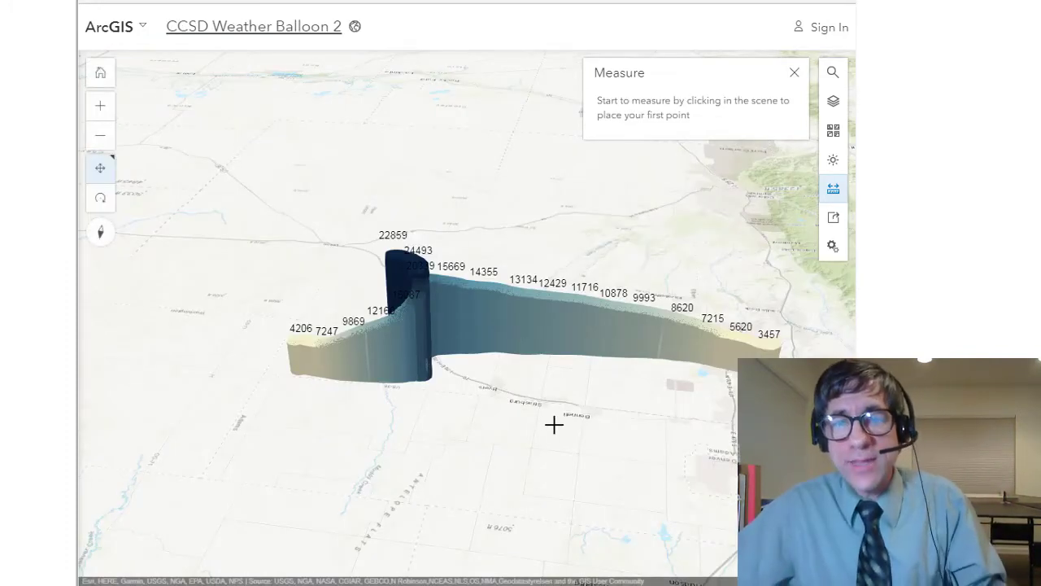
# Turn the scene to face north, frame the whole balloon ribbon, and close Measure
pyautogui.moveTo(549, 416); pyautogui.dragTo(499, 410)
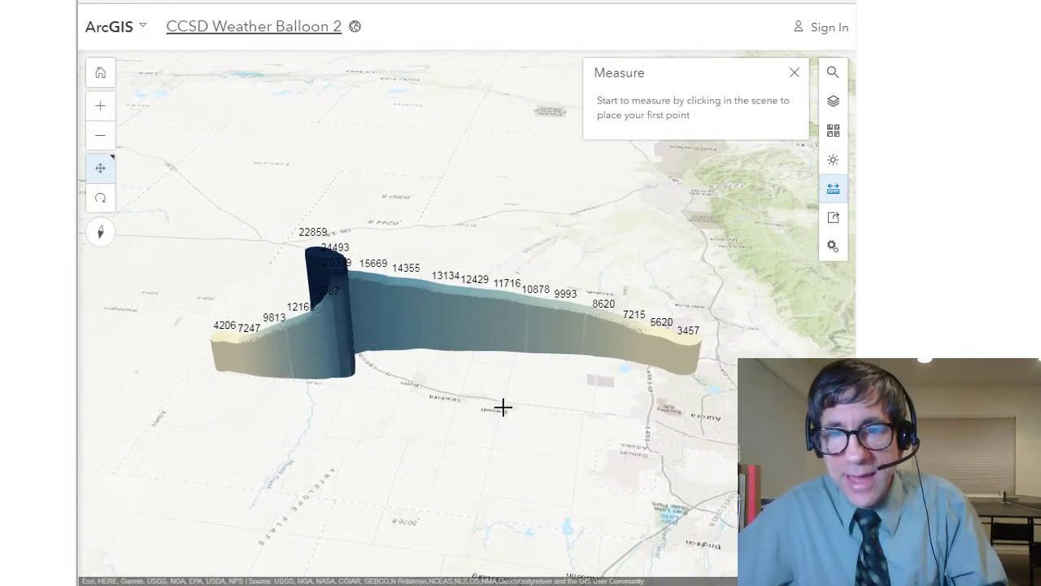
pyautogui.click(100, 233)
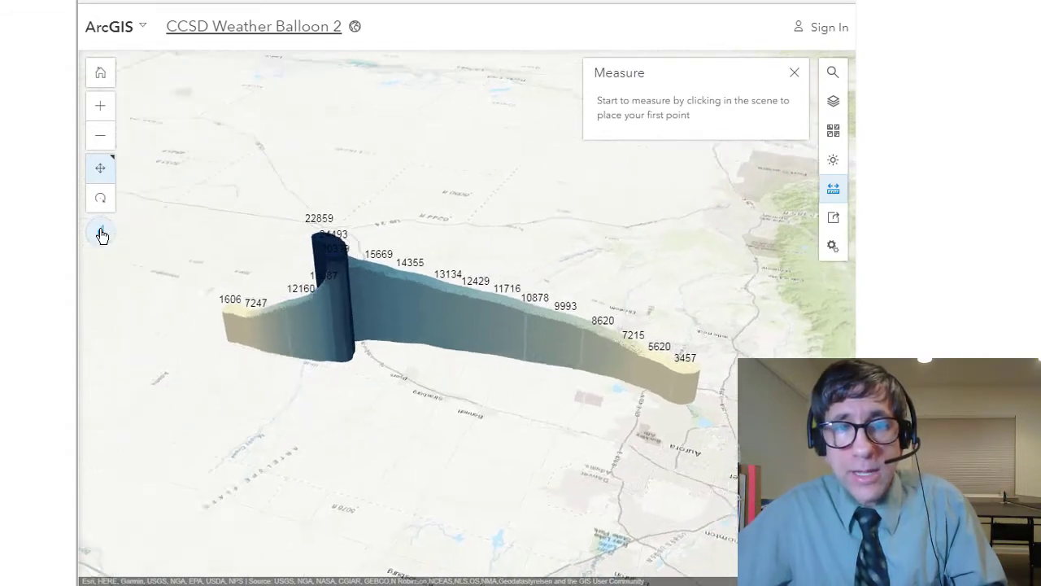
pyautogui.moveTo(412, 399); pyautogui.dragTo(448, 436)
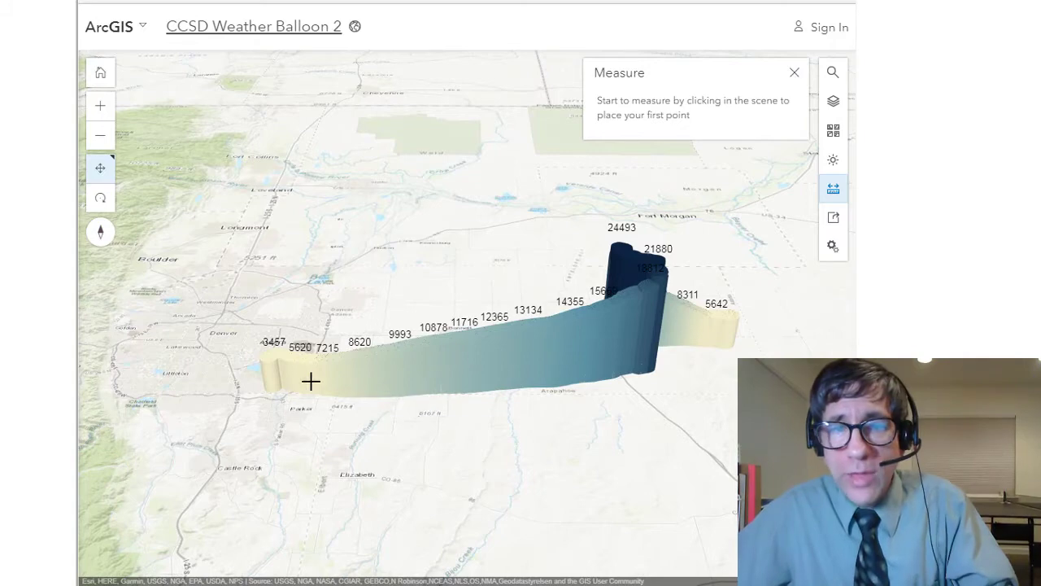
pyautogui.moveTo(208, 401); pyautogui.dragTo(272, 383)
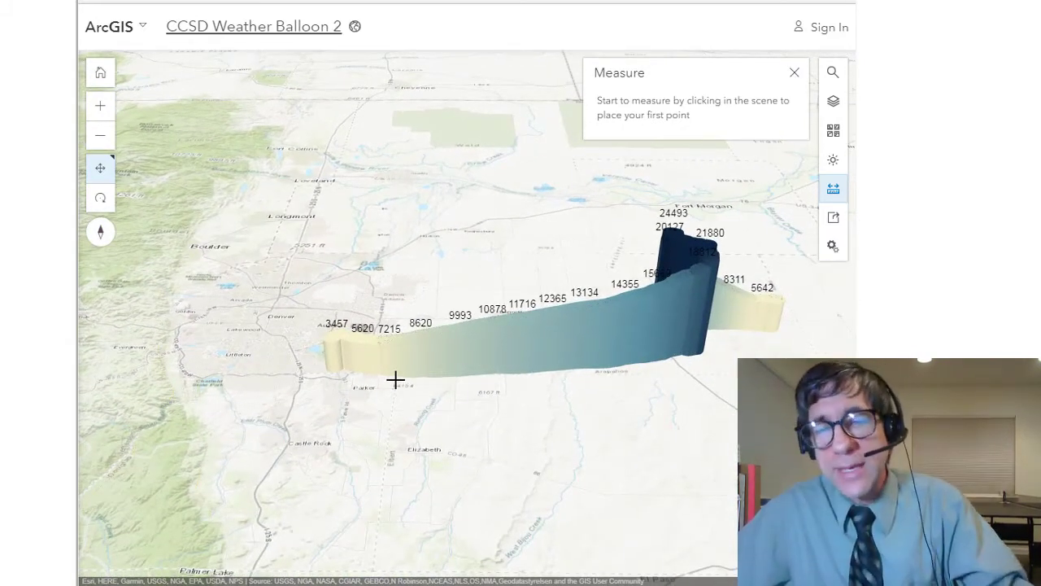
pyautogui.moveTo(680, 397); pyautogui.dragTo(574, 442)
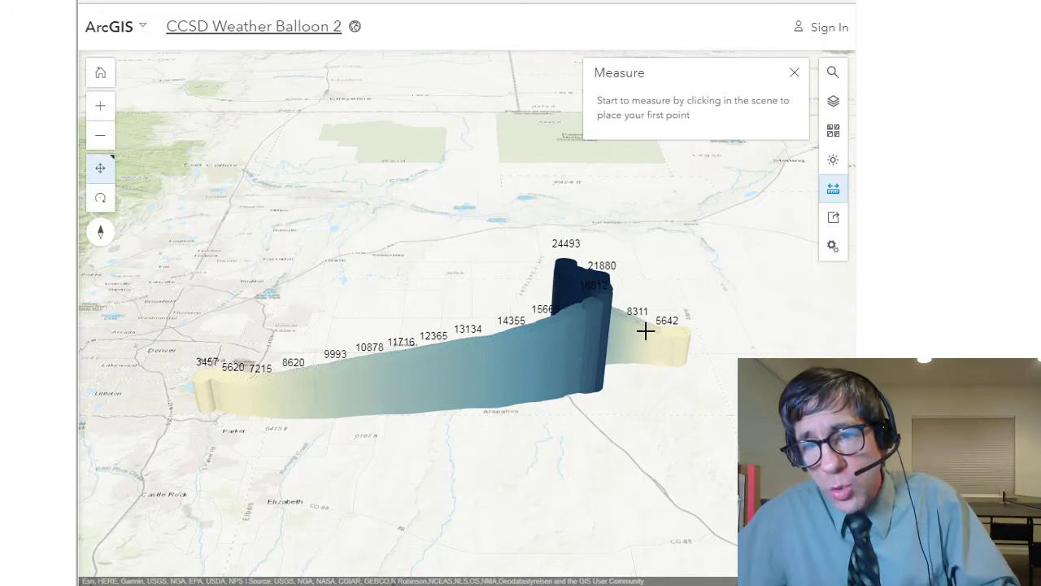
pyautogui.scroll(3, 659, 368)
pyautogui.moveTo(644, 377); pyautogui.dragTo(667, 400)
pyautogui.scroll(-5, 467, 406)
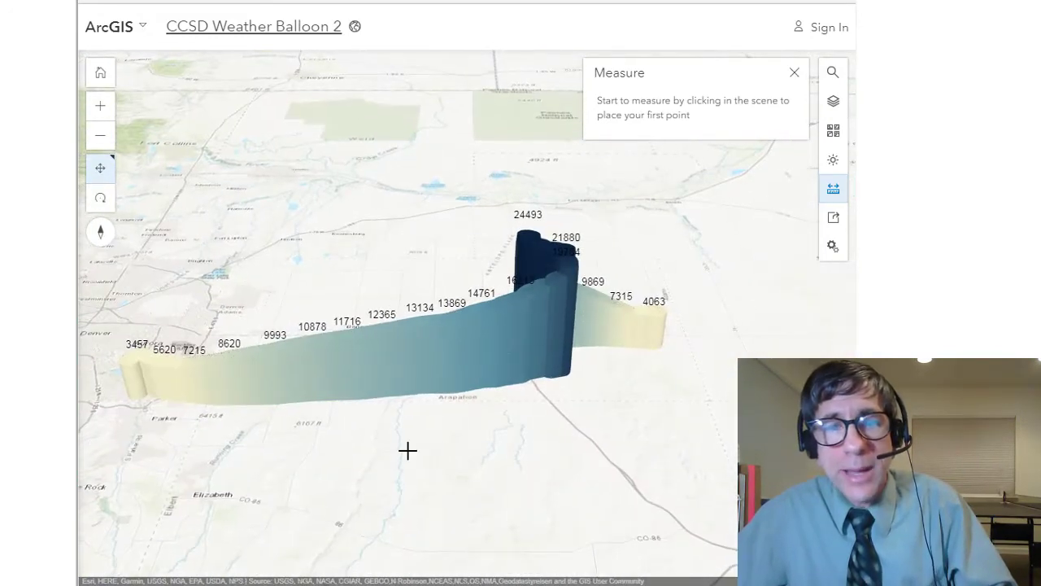
pyautogui.moveTo(399, 449); pyautogui.dragTo(552, 447)
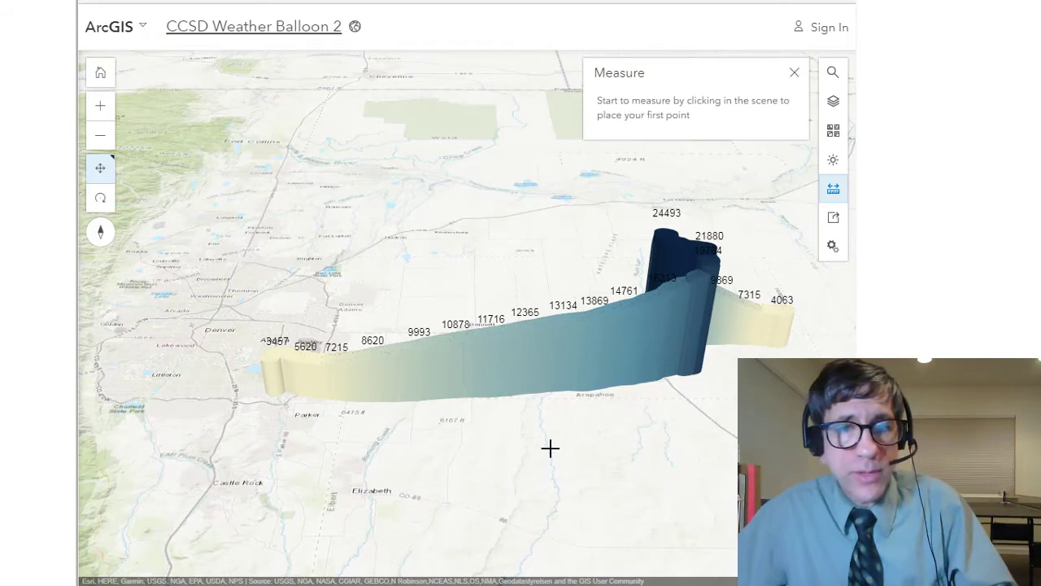
pyautogui.click(838, 198)
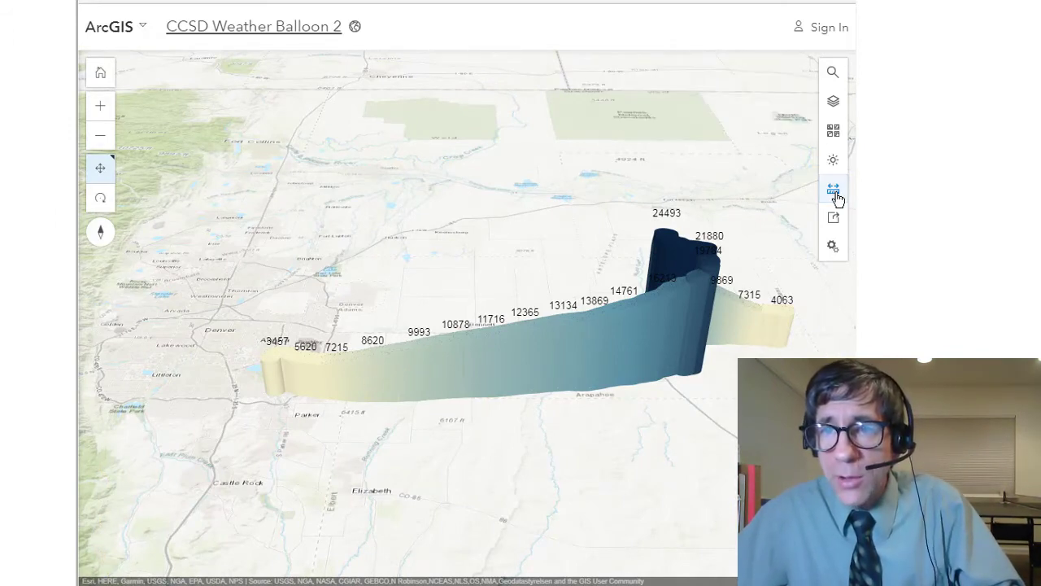
# Measure the ribbon's start to its peak (45.12 mi direct, 64,277.77 ft vertical) and orbit around it
pyautogui.click(838, 198)
pyautogui.click(271, 411)
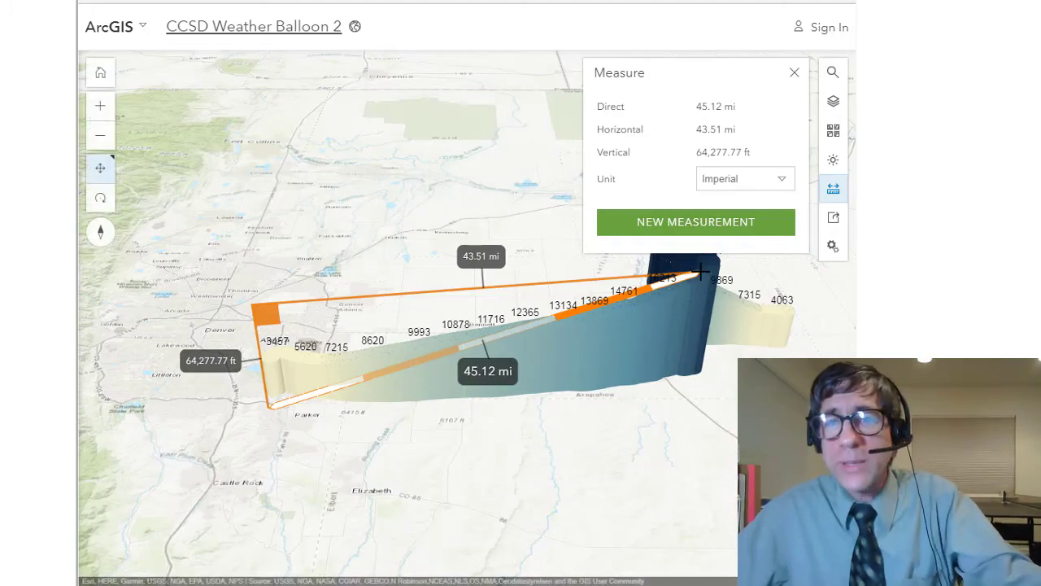
pyautogui.click(100, 198)
pyautogui.moveTo(390, 202); pyautogui.dragTo(472, 280)
pyautogui.moveTo(497, 495); pyautogui.dragTo(575, 288)
pyautogui.scroll(3, 451, 333)
pyautogui.scroll(-2, 588, 272)
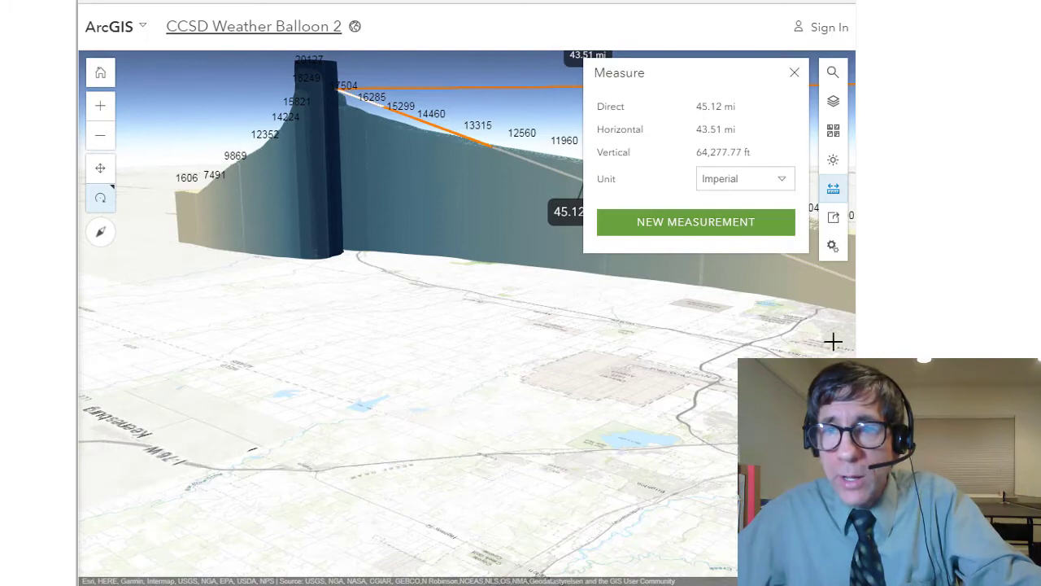
# Change the basemap to Imagery, then to Imagery with Labels
pyautogui.click(833, 130)
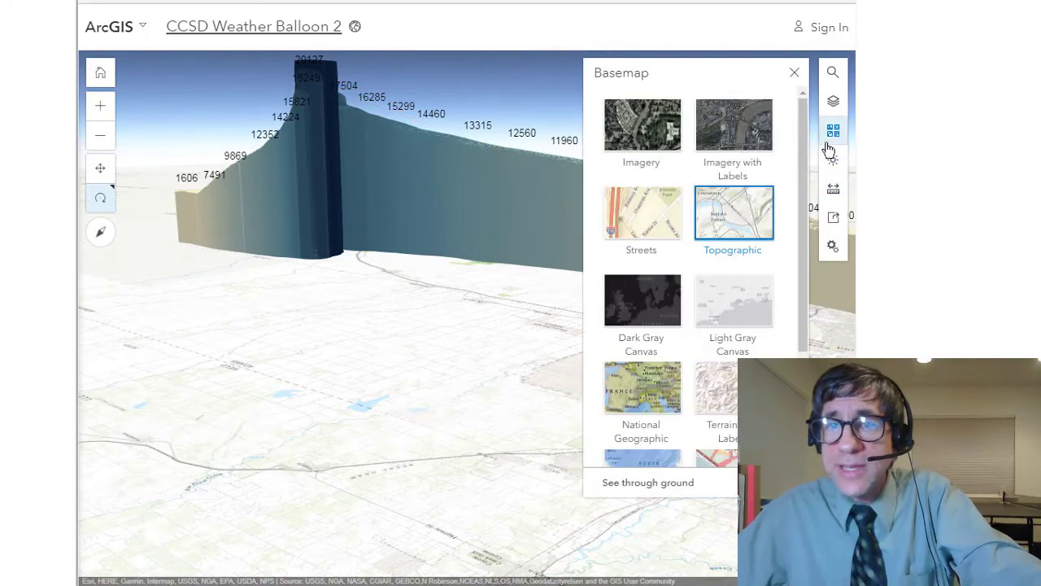
pyautogui.click(673, 132)
pyautogui.moveTo(402, 403); pyautogui.dragTo(396, 374)
pyautogui.moveTo(496, 293); pyautogui.dragTo(461, 288)
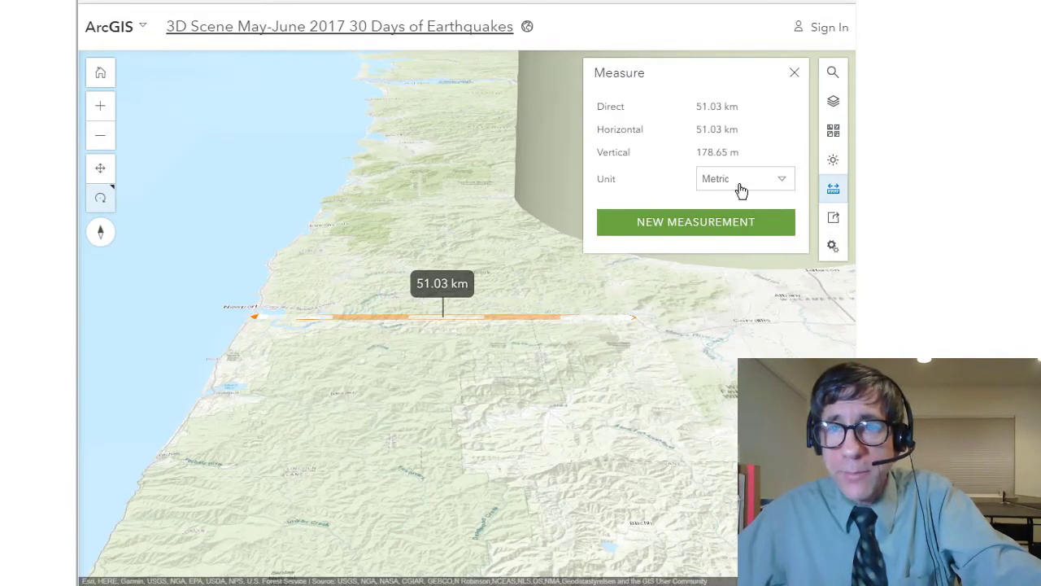
pyautogui.click(833, 130)
pyautogui.click(725, 169)
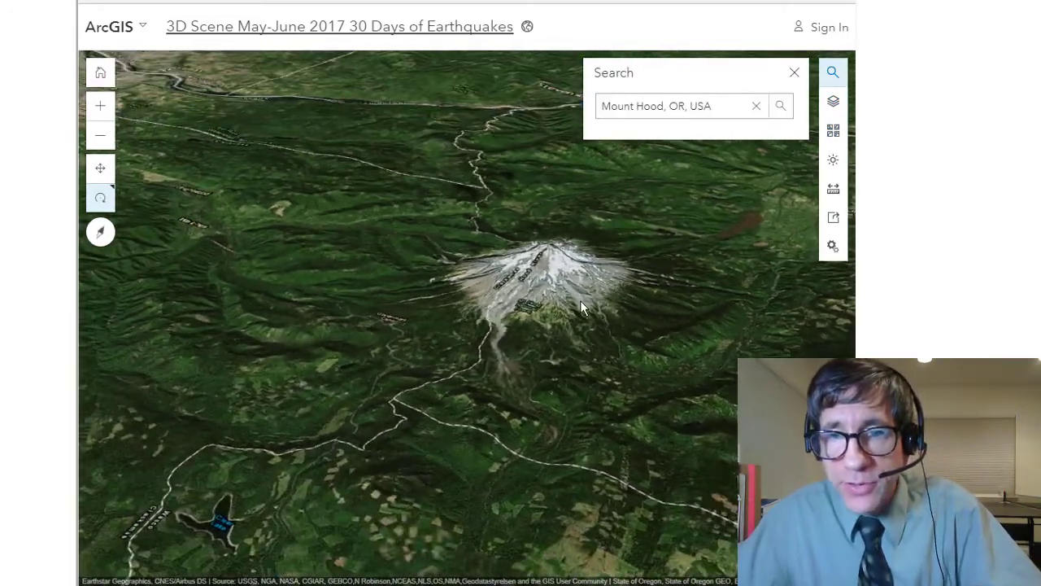
# Measure Mount Hood's summit to the valley: 7.15 km direct, 6.90 km horizontal, 1,879.86 m vertical
pyautogui.scroll(3, 580, 308)
pyautogui.moveTo(581, 307); pyautogui.dragTo(444, 344)
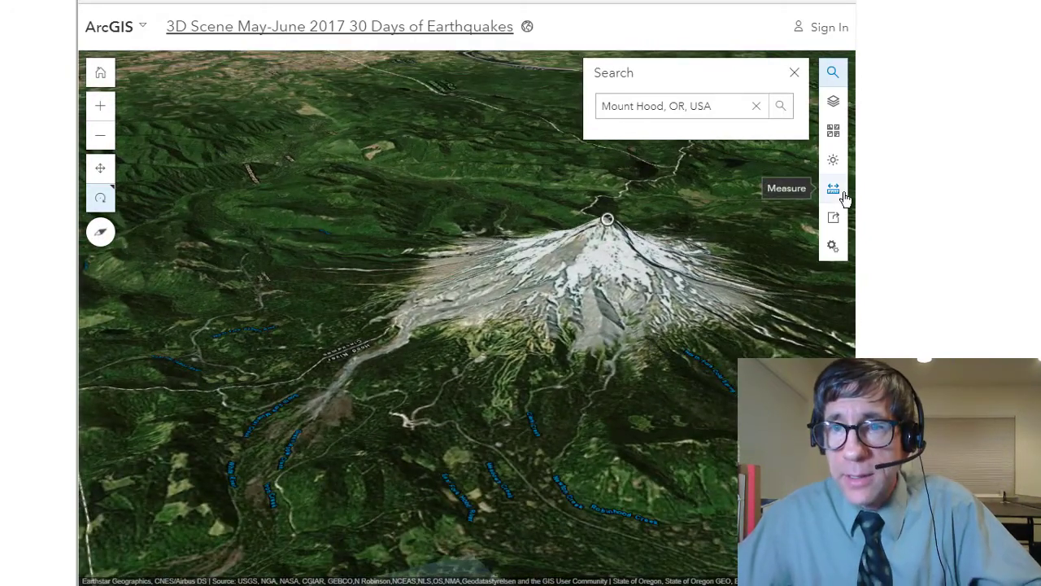
pyautogui.click(839, 192)
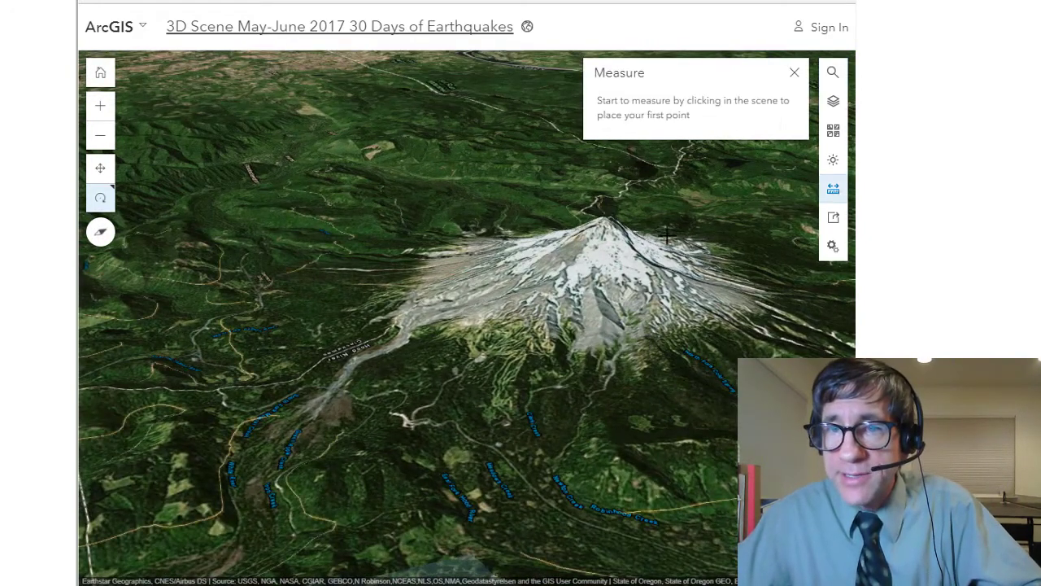
pyautogui.click(606, 218)
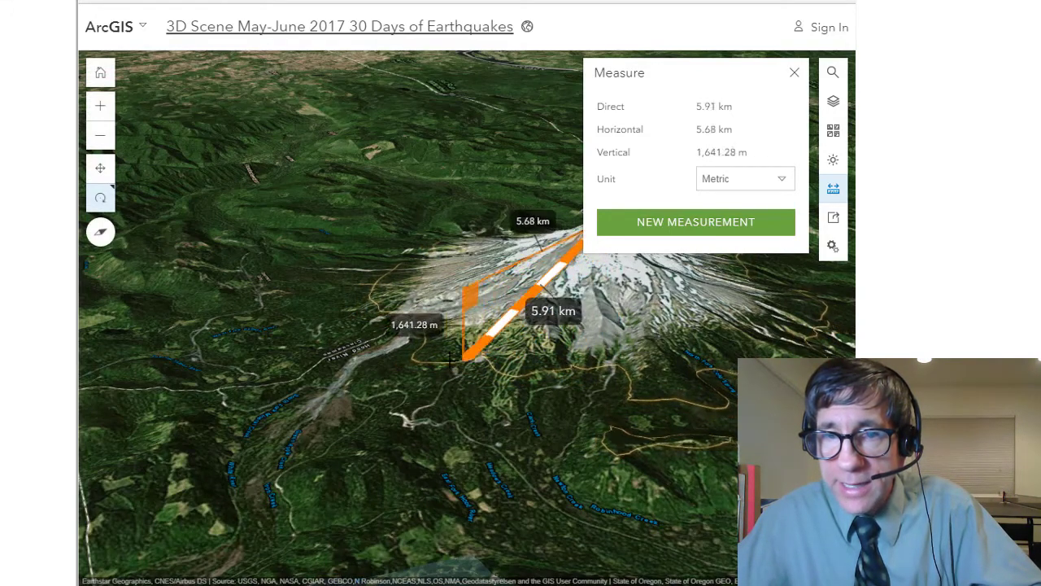
pyautogui.click(366, 358)
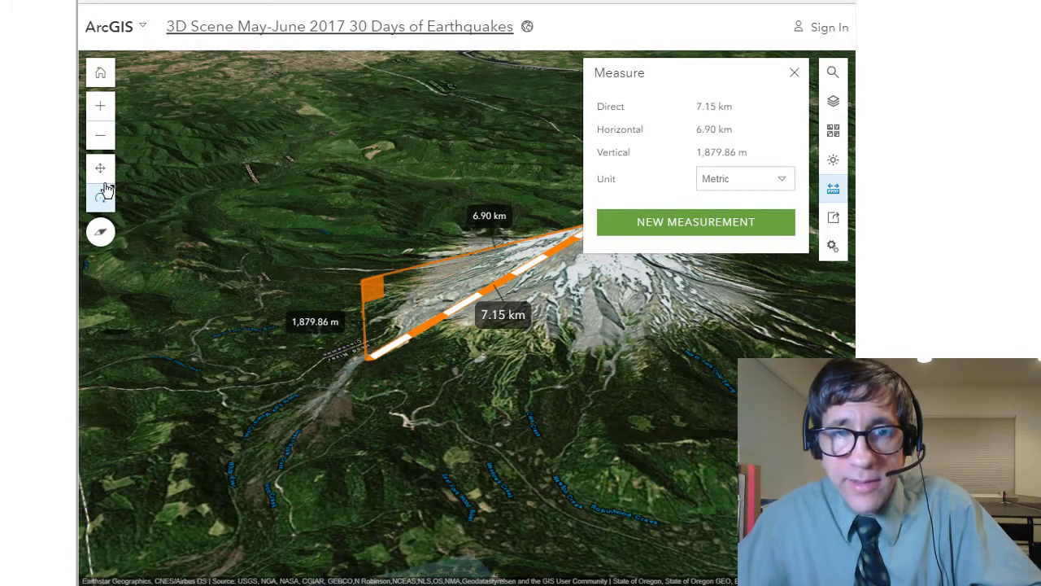
pyautogui.moveTo(292, 257); pyautogui.dragTo(435, 246)
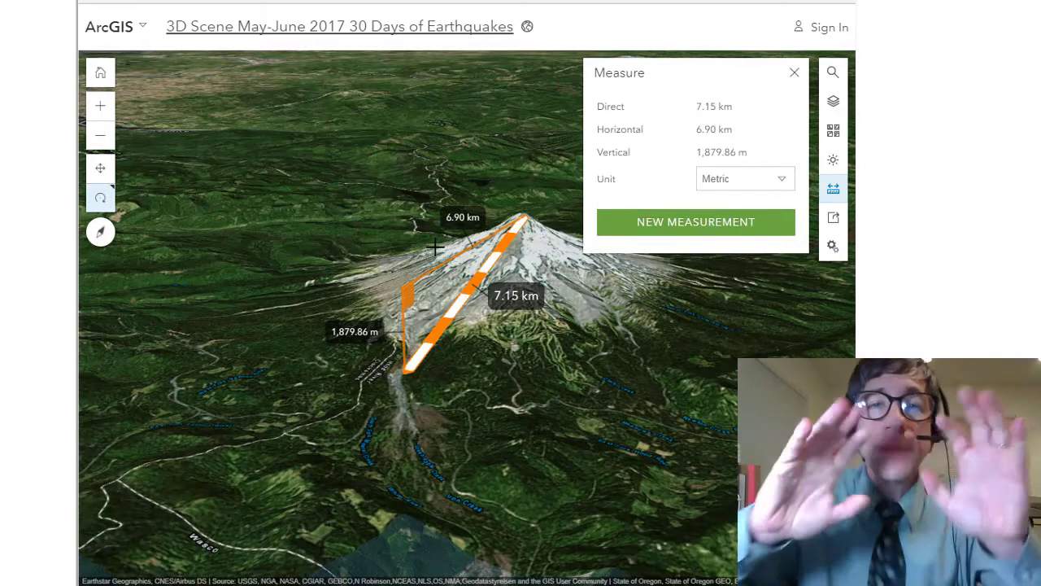